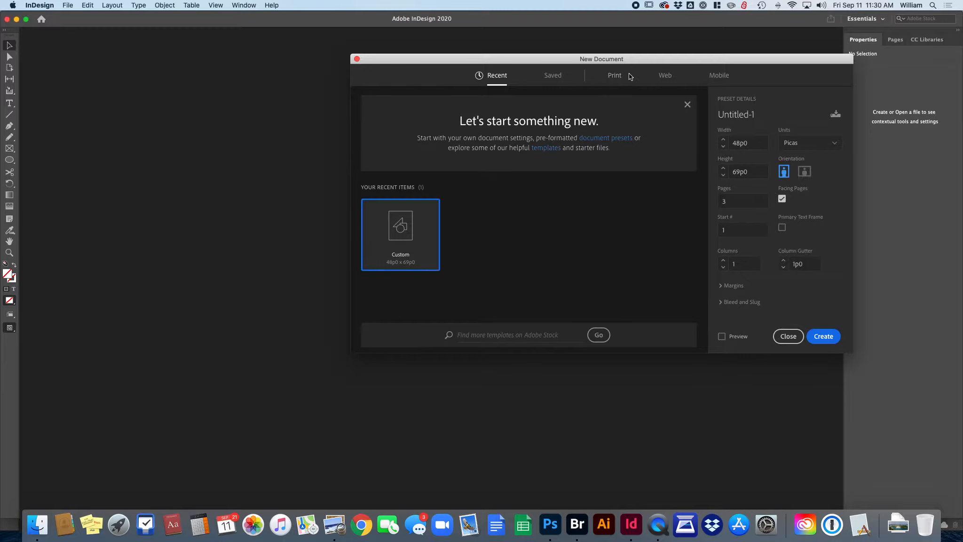
Step: Show the Print document presets with Letter selected, and move the New Document dialog toward the center
{"action": "left_click", "coordinate": [619, 76]}
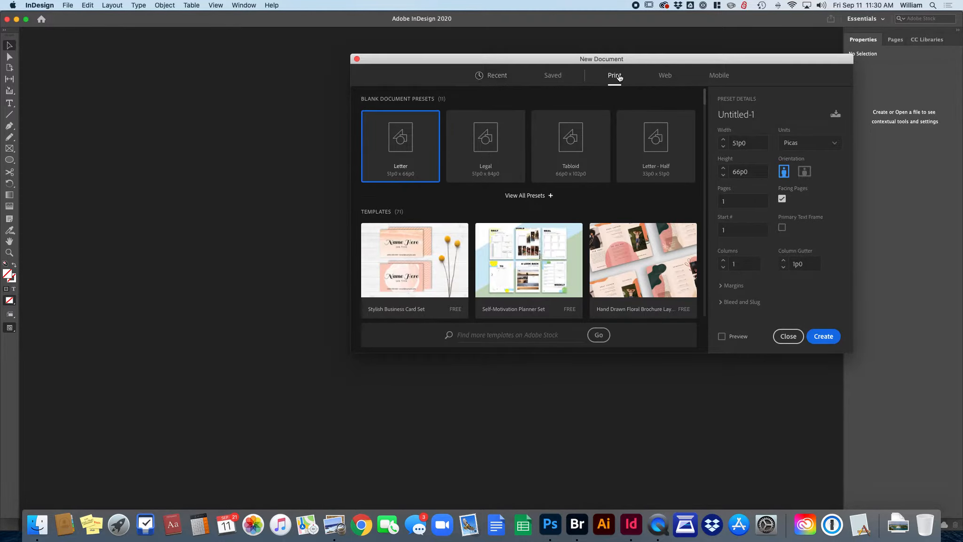
{"action": "left_click_drag", "start_coordinate": [506, 59], "coordinate": [321, 99]}
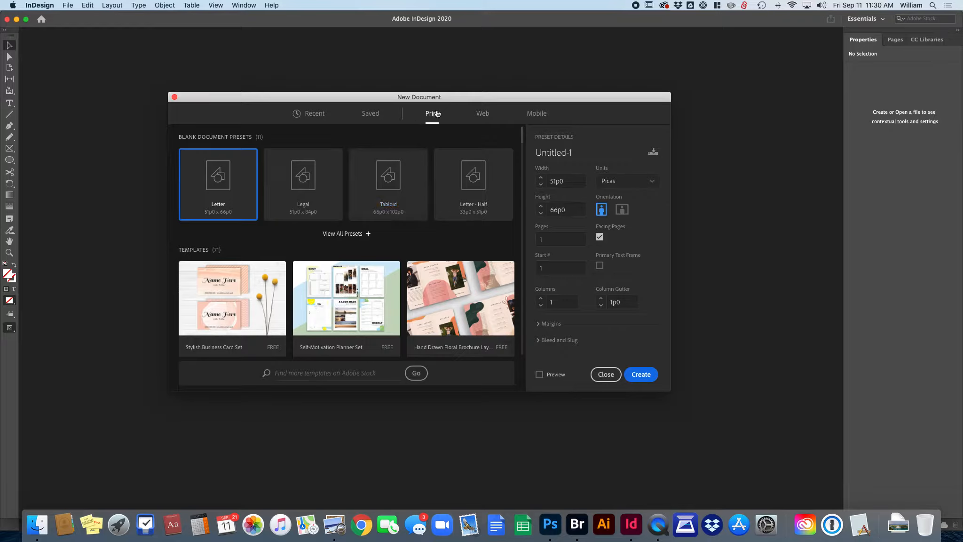
Step: Set units to inches and pages to 24 with facing pages, then create the document
{"action": "left_click", "coordinate": [649, 183]}
{"action": "left_click", "coordinate": [629, 230]}
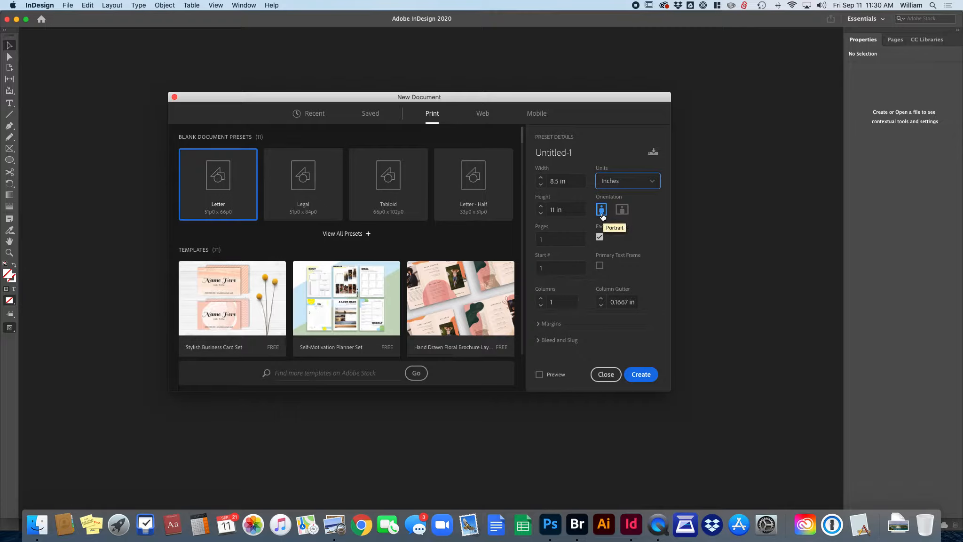
{"action": "left_click", "coordinate": [556, 240]}
{"action": "type", "text": "24"}
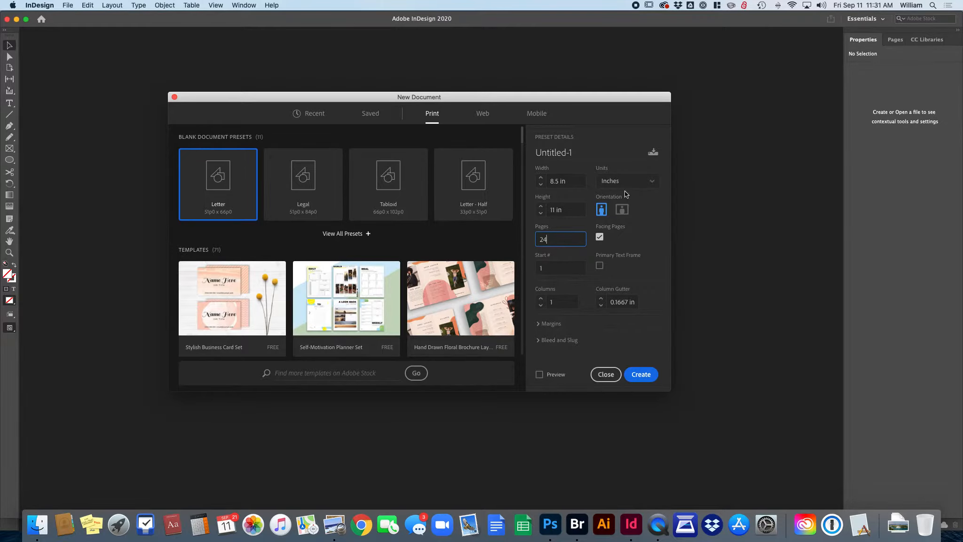
{"action": "left_click", "coordinate": [644, 375]}
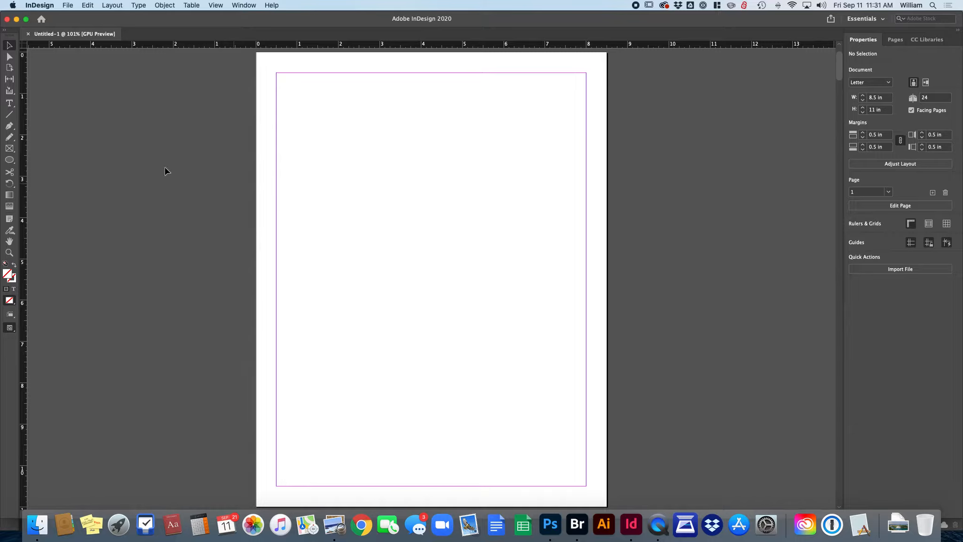
Step: Select the Type tool to prepare for adding text on page 1
{"action": "left_click_drag", "start_coordinate": [308, 112], "coordinate": [466, 254]}
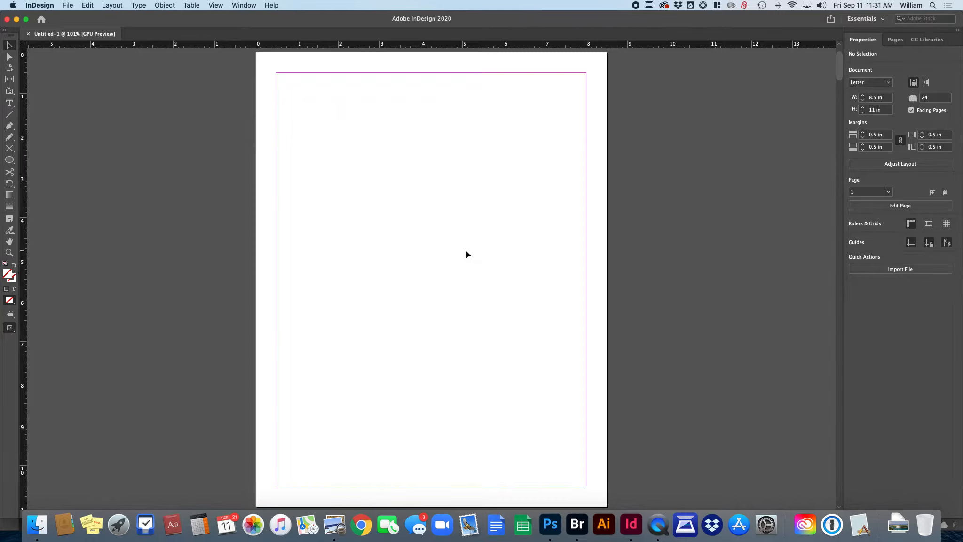
{"action": "left_click", "coordinate": [10, 103]}
Step: Draw a text frame near page 1's top-left, type TEST, and size it to 36 pt
{"action": "left_click_drag", "start_coordinate": [317, 127], "coordinate": [444, 242]}
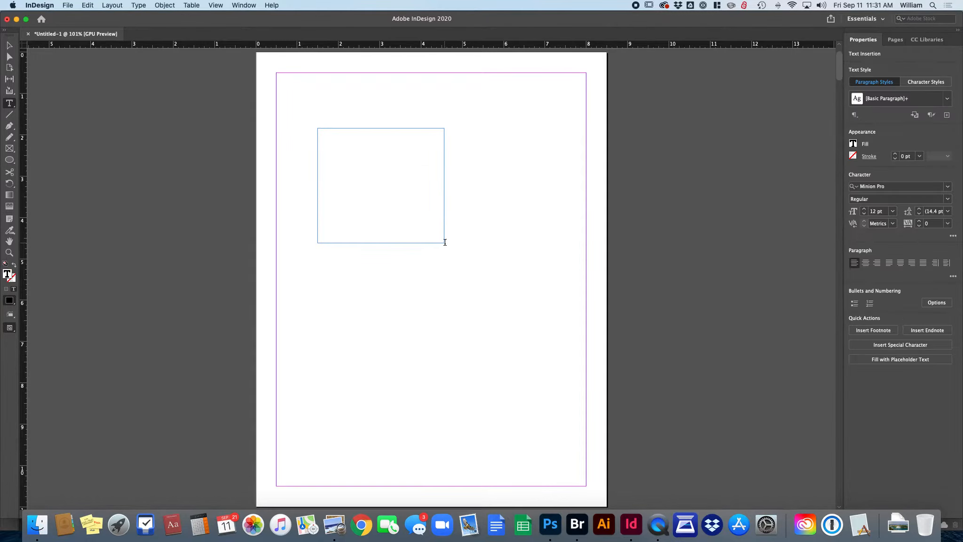
{"action": "type", "text": "TEST"}
{"action": "left_click", "coordinate": [892, 211]}
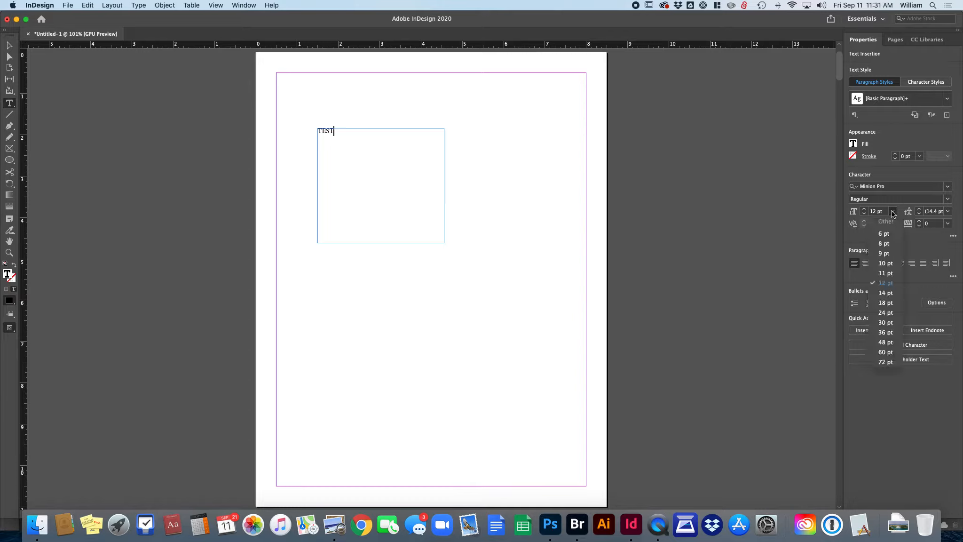
{"action": "left_click", "coordinate": [886, 312]}
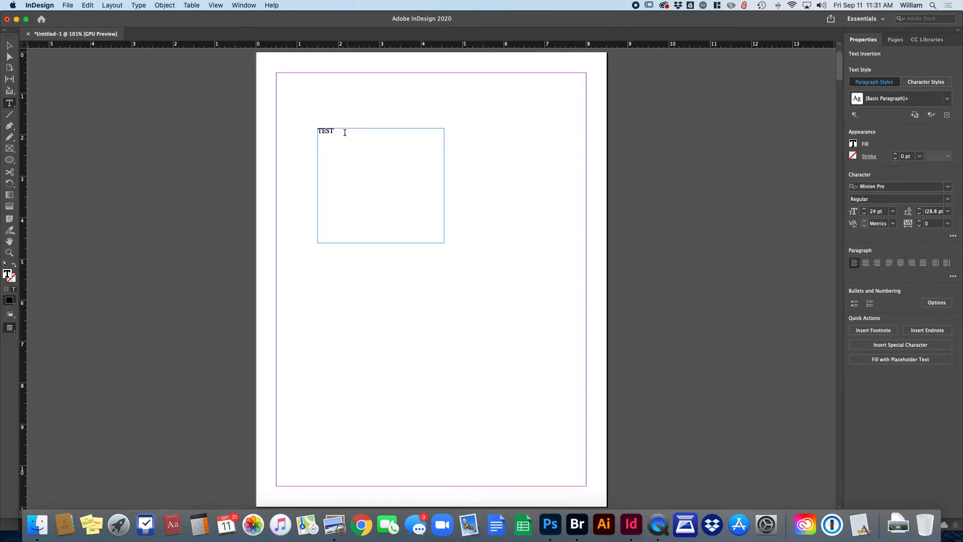
{"action": "double_click", "coordinate": [327, 132]}
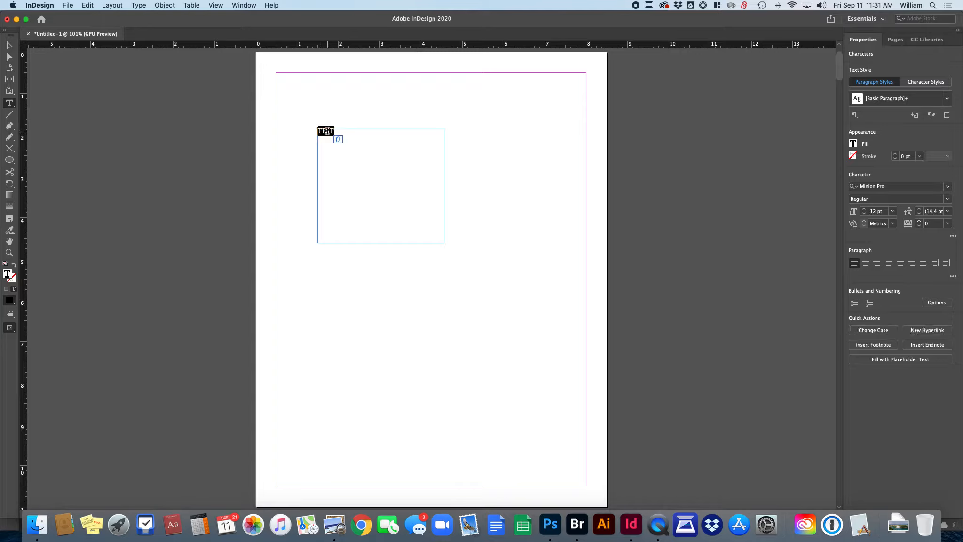
{"action": "left_click", "coordinate": [892, 211]}
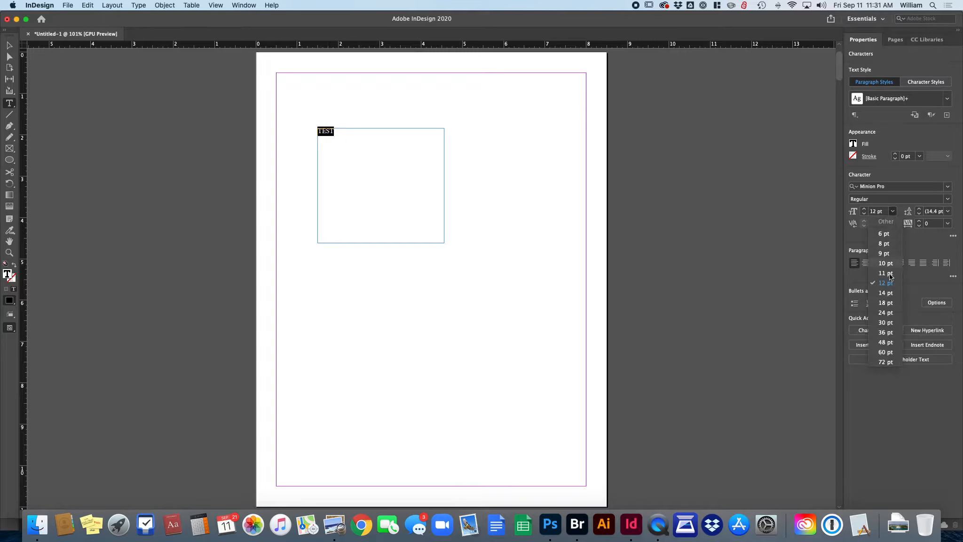
{"action": "left_click", "coordinate": [885, 303]}
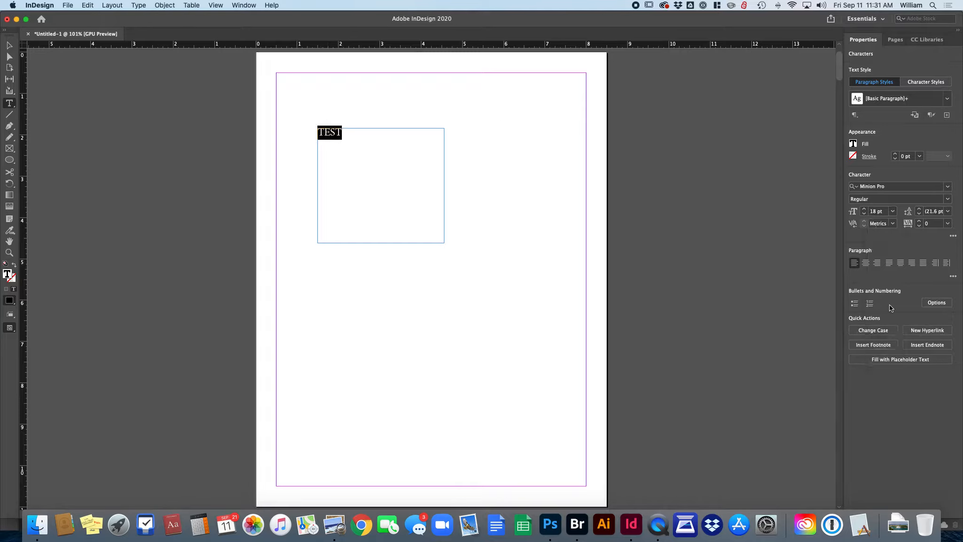
{"action": "left_click", "coordinate": [893, 211]}
{"action": "left_click", "coordinate": [885, 332]}
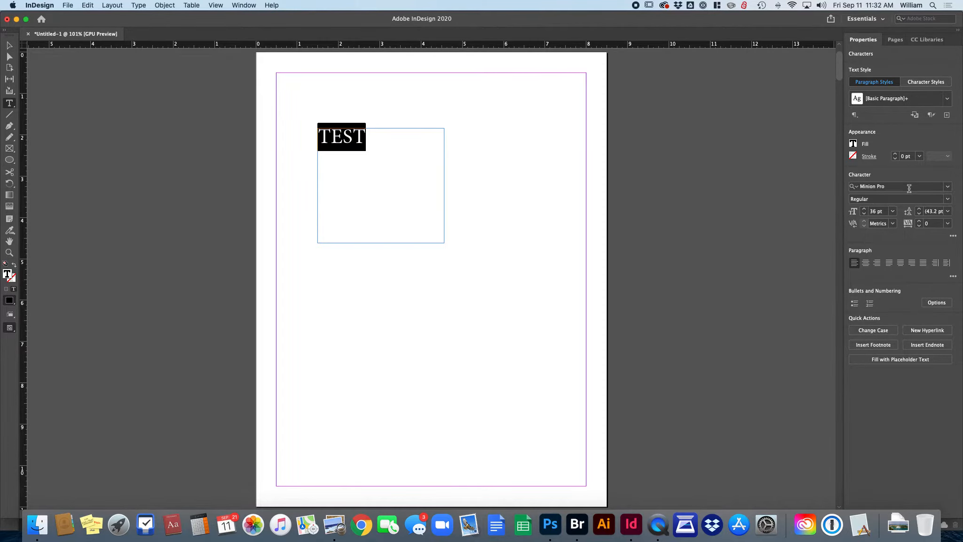
Step: Try Apple Chancery on TEST, undo back to Minion Pro, and show the Pages panel
{"action": "left_click", "coordinate": [947, 186]}
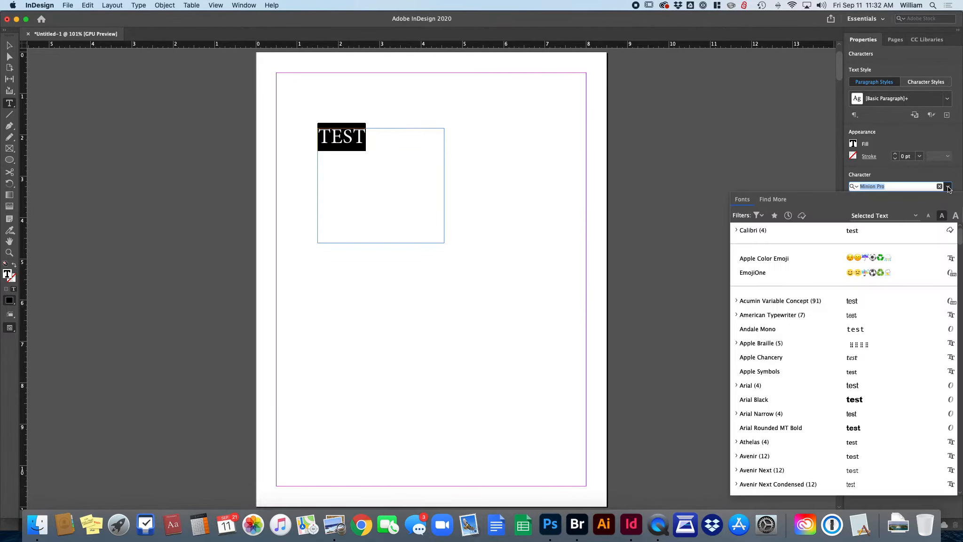
{"action": "left_click", "coordinate": [783, 356]}
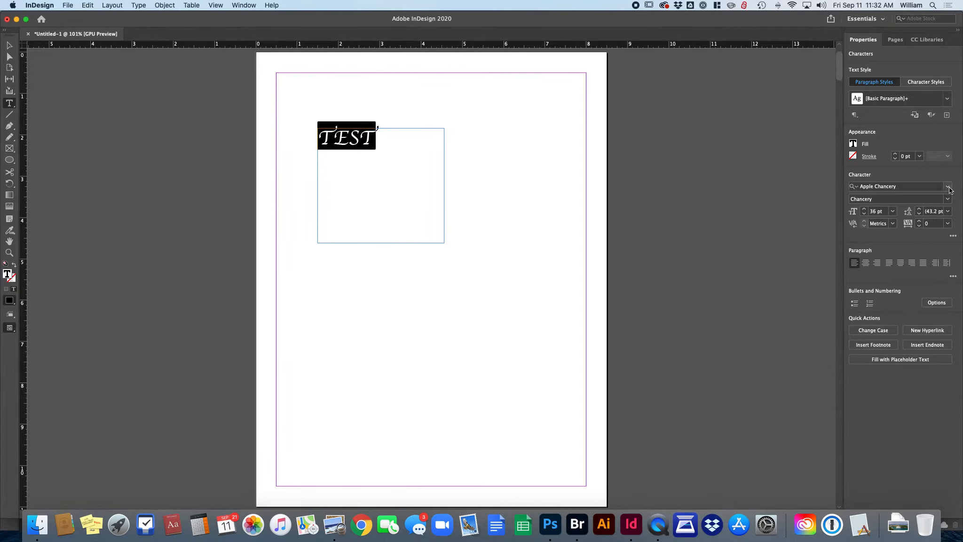
{"action": "key", "text": "super+z"}
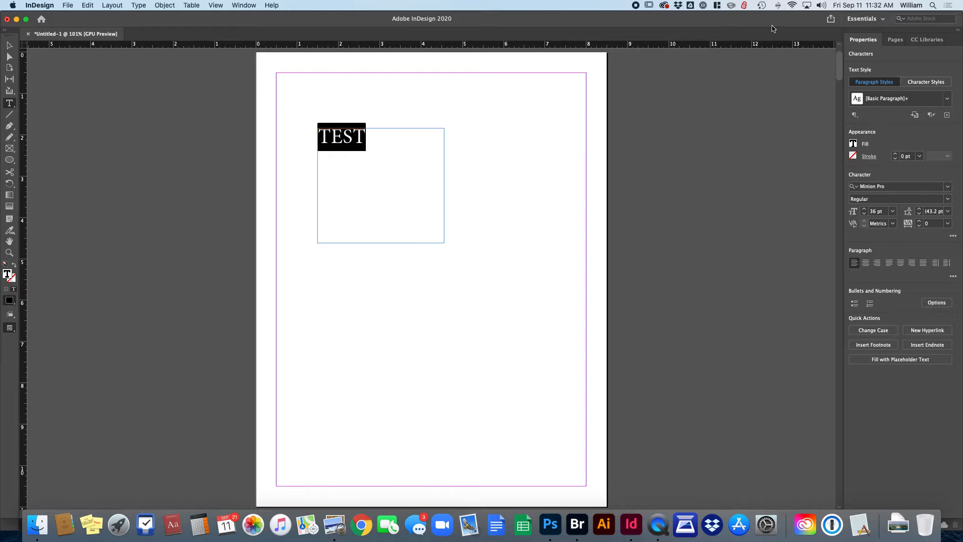
{"action": "left_click", "coordinate": [896, 39]}
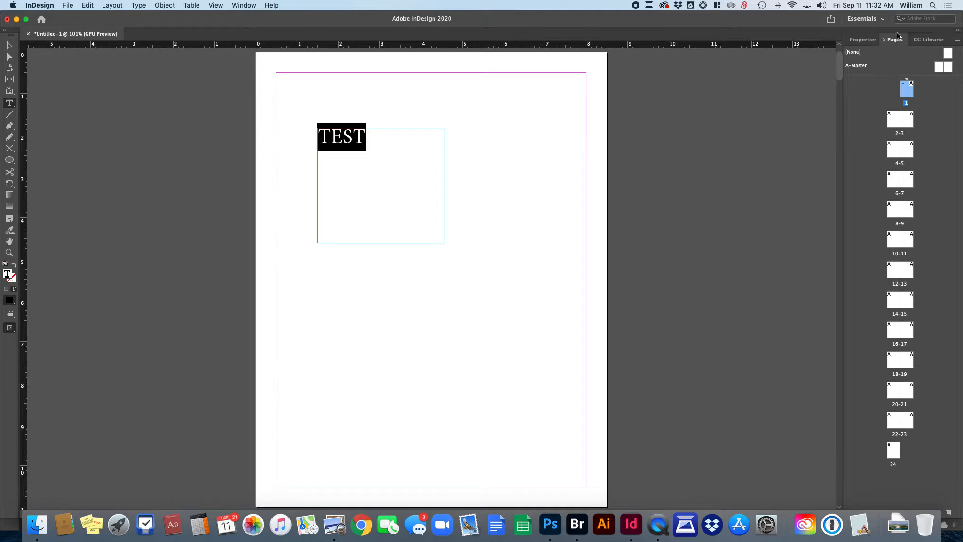
Step: Pull the Pages panel out as a floating panel and return to the Properties panel
{"action": "left_click_drag", "start_coordinate": [895, 39], "coordinate": [739, 36]}
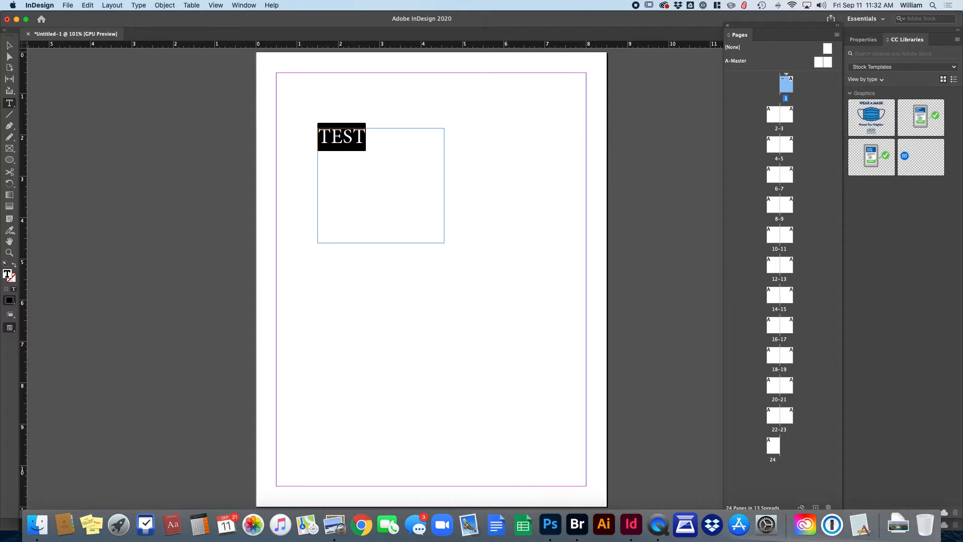
{"action": "left_click", "coordinate": [862, 40]}
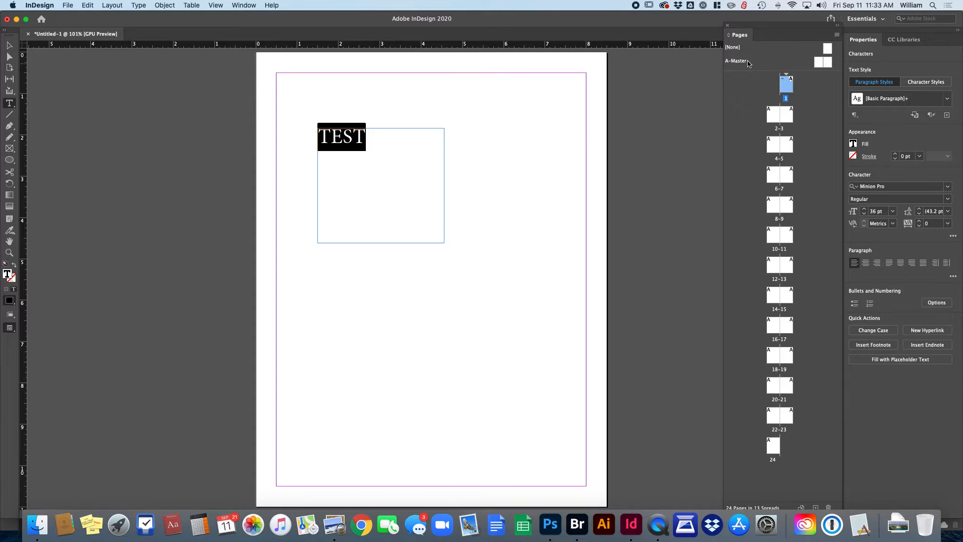
Step: Open the A-Master spread for editing and scroll to see both master pages
{"action": "double_click", "coordinate": [830, 62]}
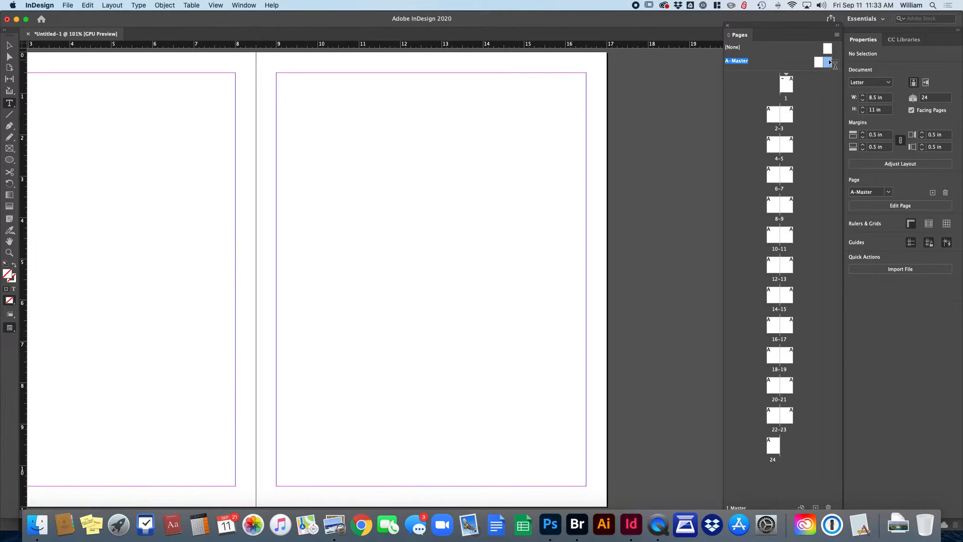
{"action": "double_click", "coordinate": [817, 65]}
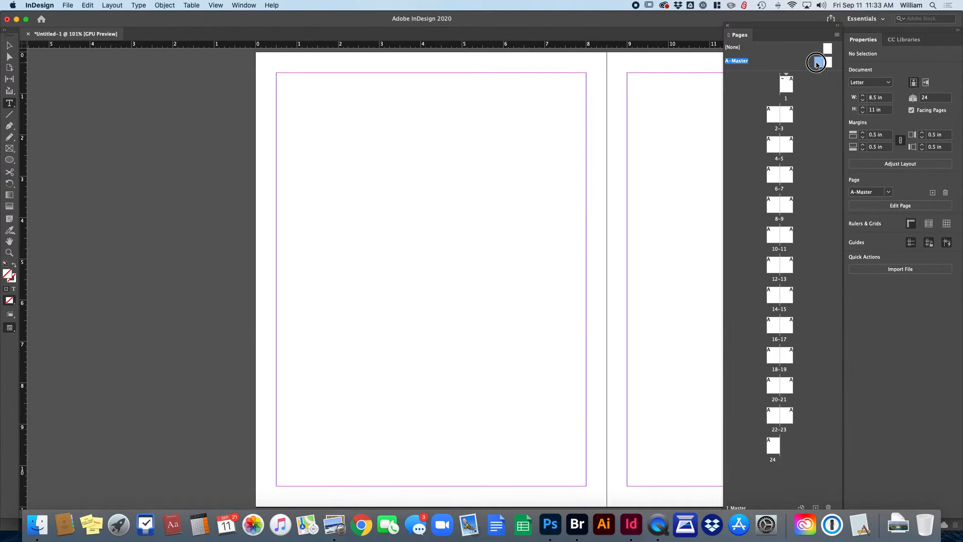
{"action": "double_click", "coordinate": [830, 63]}
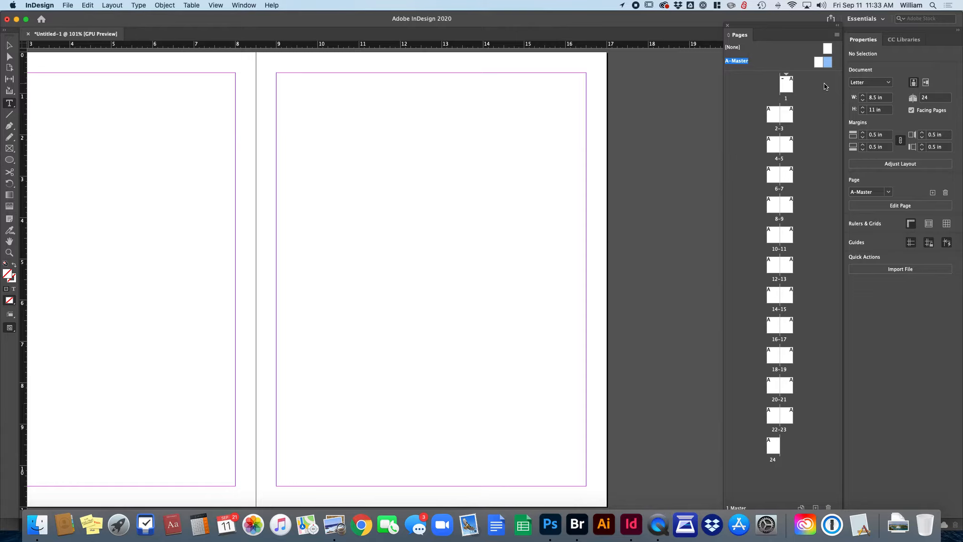
{"action": "scroll", "coordinate": [547, 232], "scroll_direction": "left", "scroll_amount": 6}
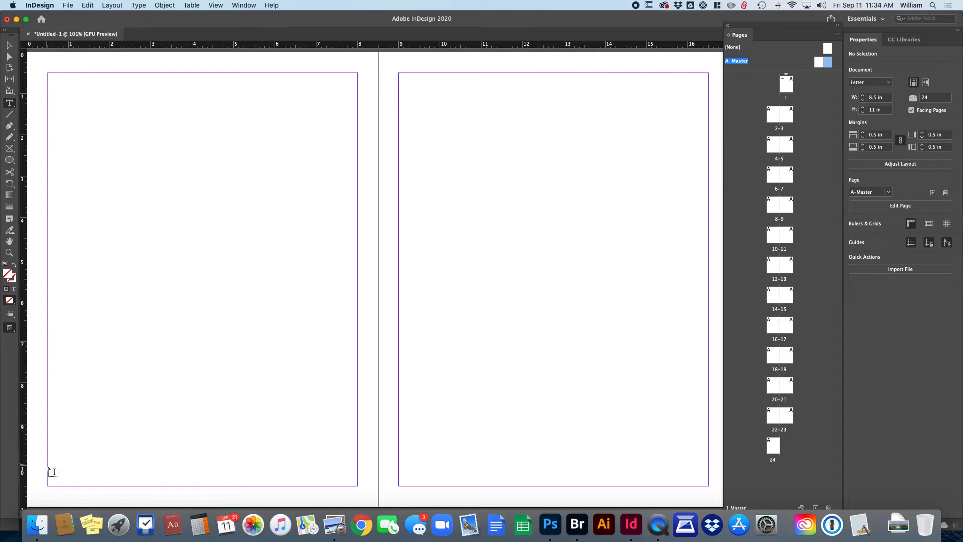
Step: Draw a small text frame at the lower-left margin corner of the left master page
{"action": "left_click_drag", "start_coordinate": [48, 468], "coordinate": [65, 485]}
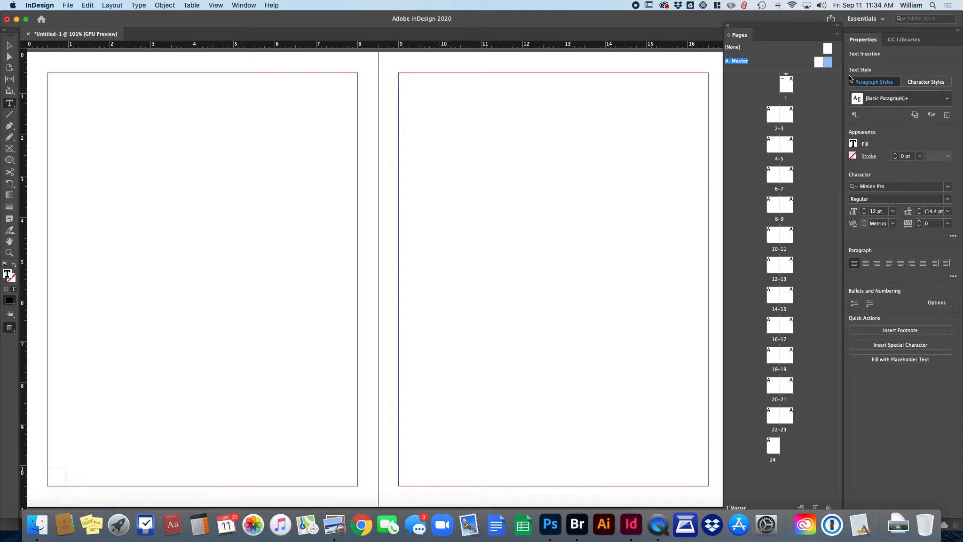
Step: Insert a Current Page Number marker into the frame from Type > Insert Special Character > Markers
{"action": "left_click", "coordinate": [138, 5]}
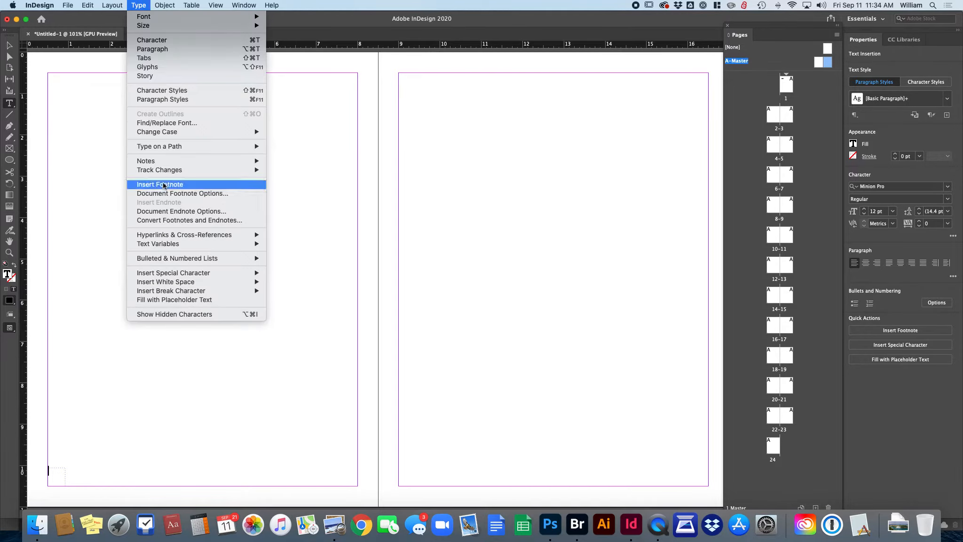
{"action": "mouse_move", "coordinate": [170, 276]}
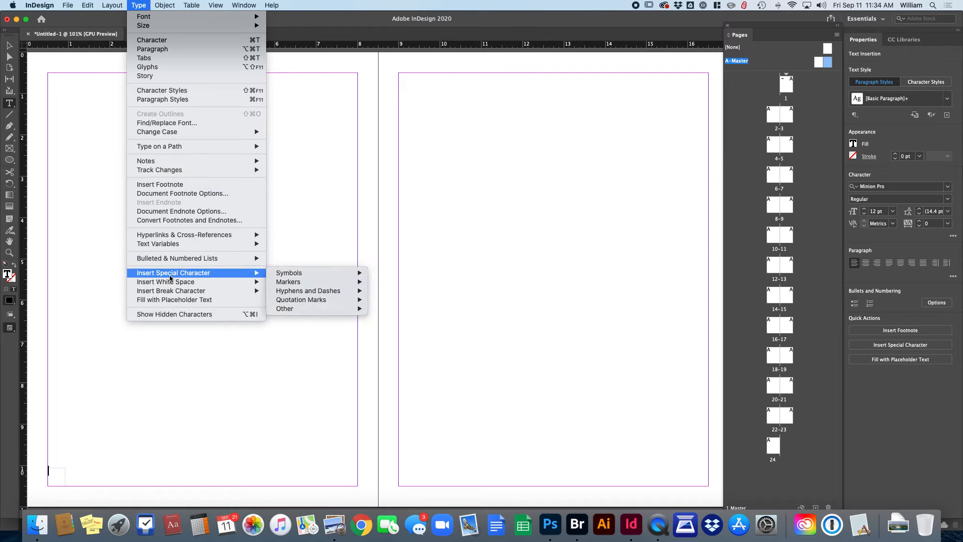
{"action": "mouse_move", "coordinate": [291, 282]}
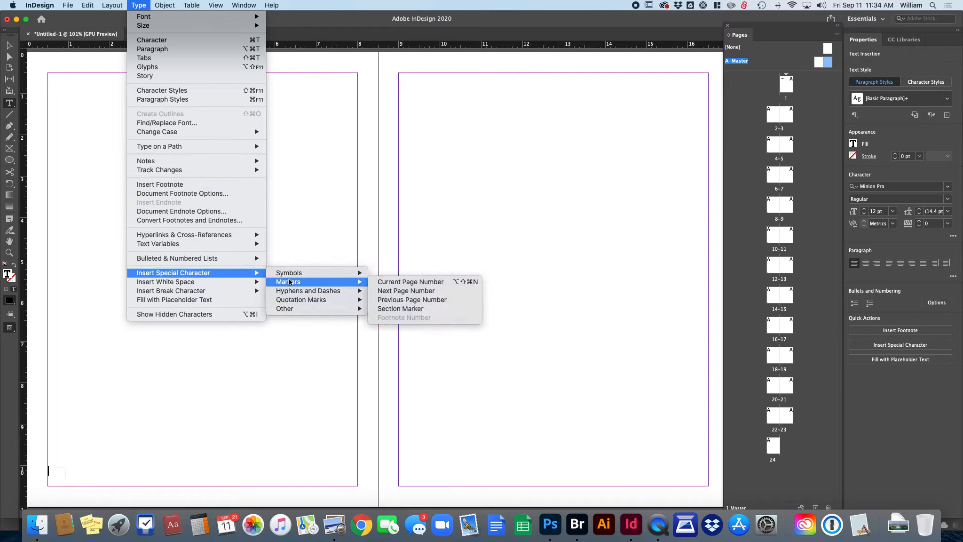
{"action": "left_click", "coordinate": [400, 281]}
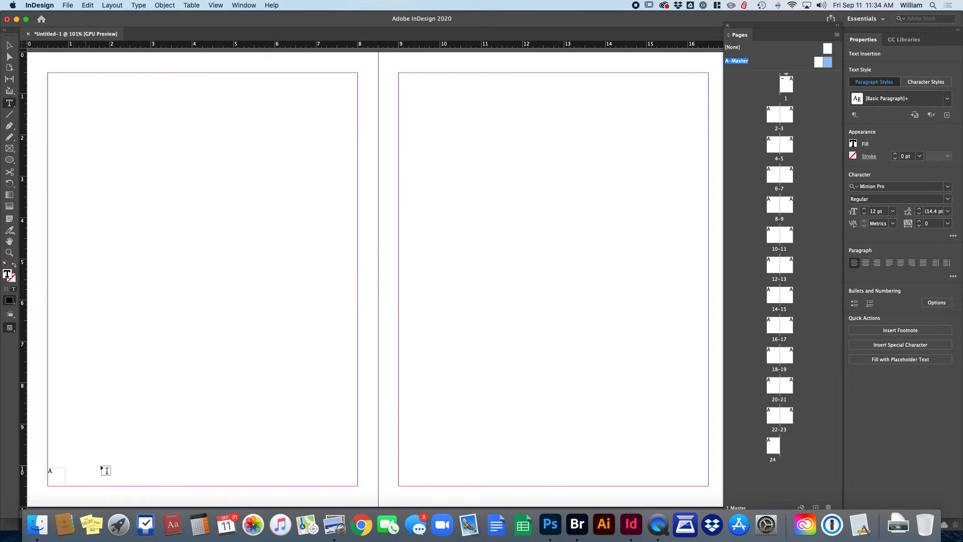
Step: Set the page-number marker text to 14 pt
{"action": "left_click_drag", "start_coordinate": [54, 468], "coordinate": [47, 469]}
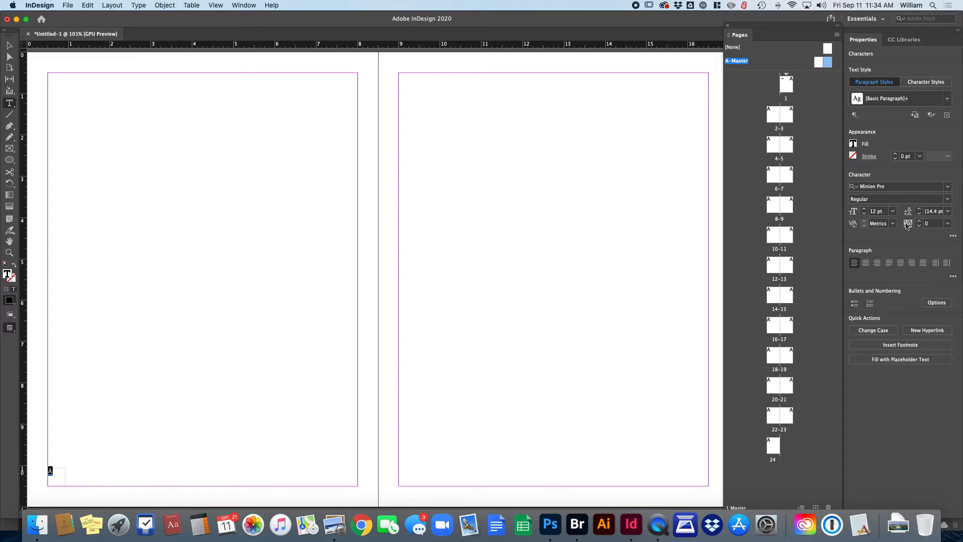
{"action": "left_click", "coordinate": [894, 211]}
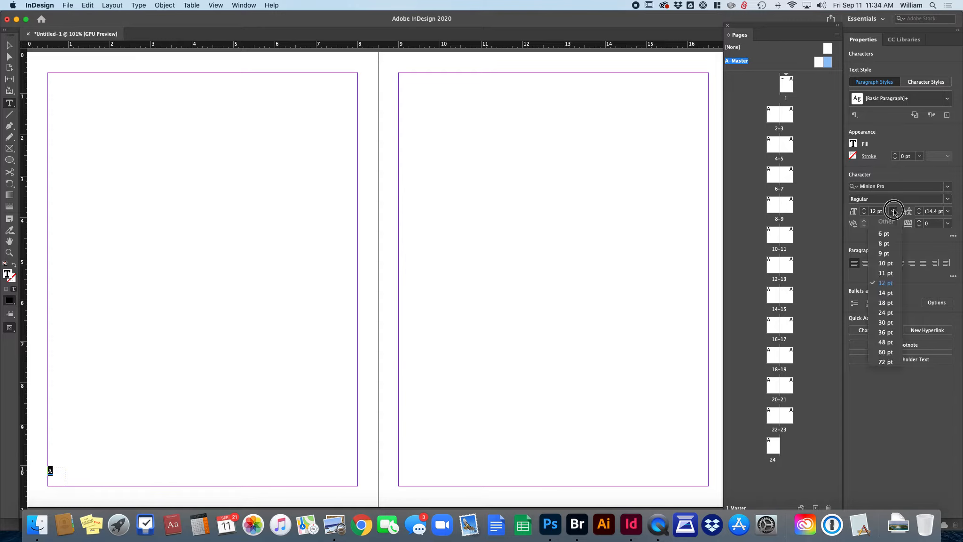
{"action": "left_click", "coordinate": [890, 293]}
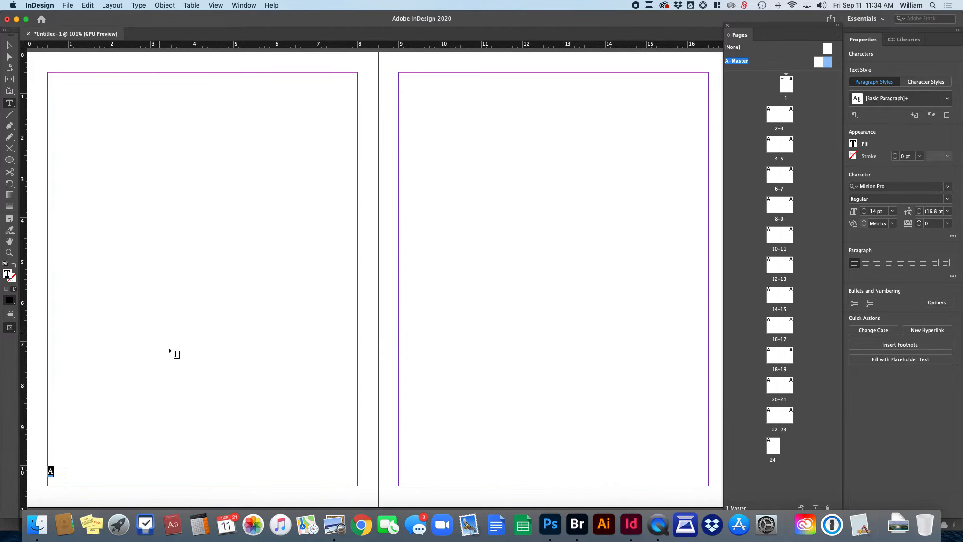
Step: Nudge the marker frame lower and Alt-drag a copy to the right master page's bottom-right corner
{"action": "left_click", "coordinate": [10, 47]}
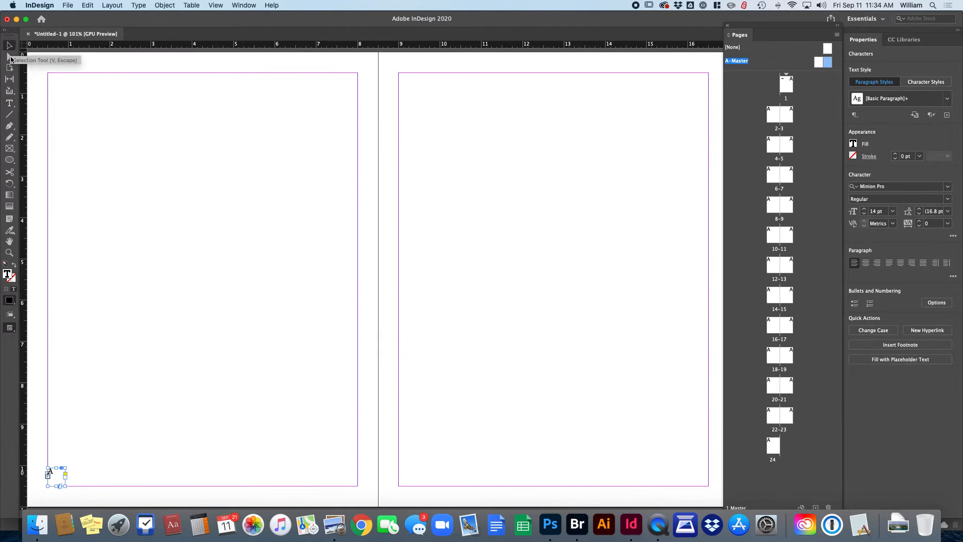
{"action": "left_click", "coordinate": [207, 383]}
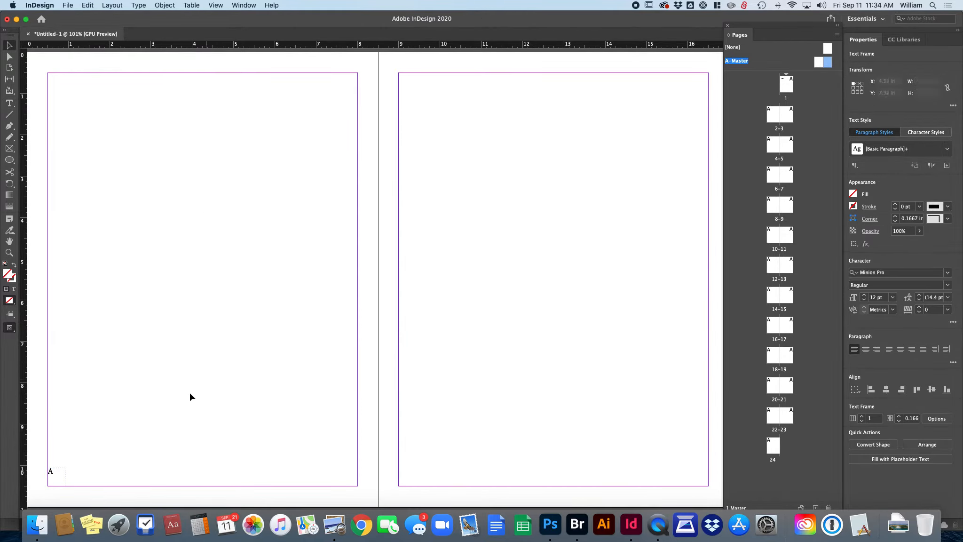
{"action": "left_click", "coordinate": [54, 476]}
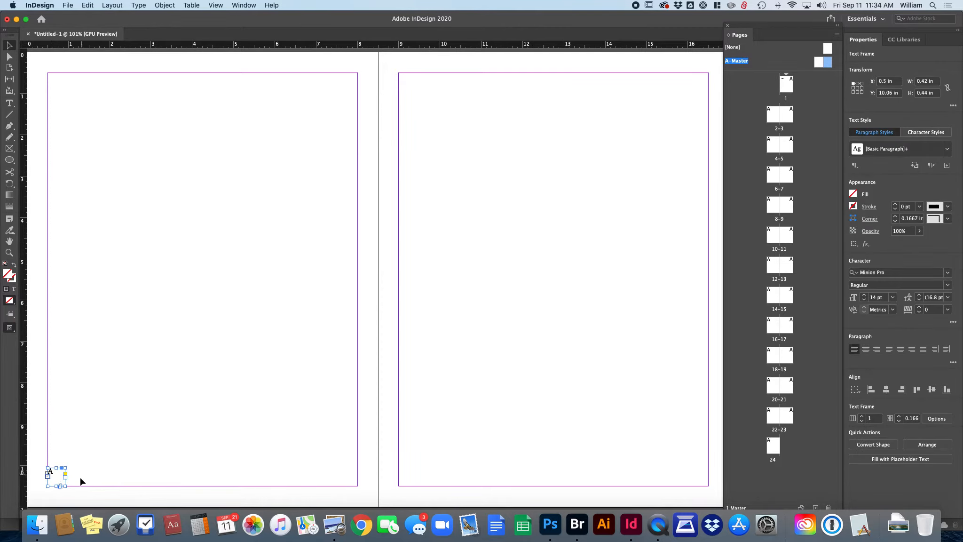
{"action": "left_click_drag", "start_coordinate": [53, 471], "coordinate": [53, 483]}
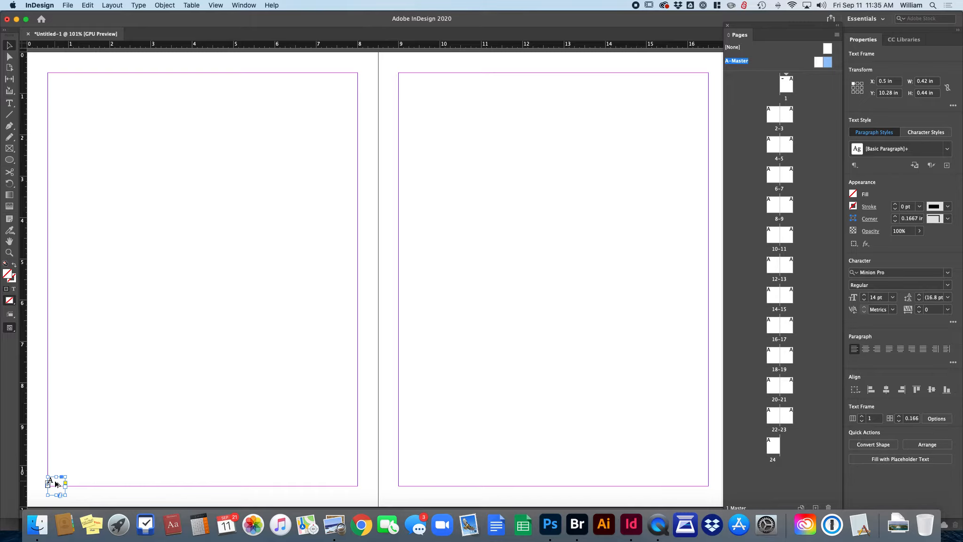
{"action": "left_click_drag", "start_coordinate": [56, 483], "coordinate": [700, 488]}
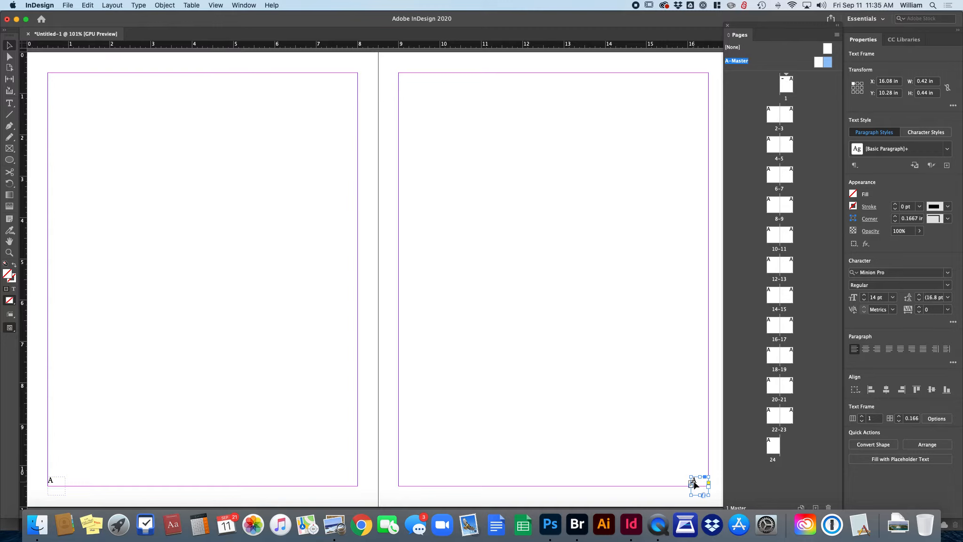
Step: Right-align the A-Master right page's number marker so it sits flush at the outer edge
{"action": "left_click", "coordinate": [57, 489]}
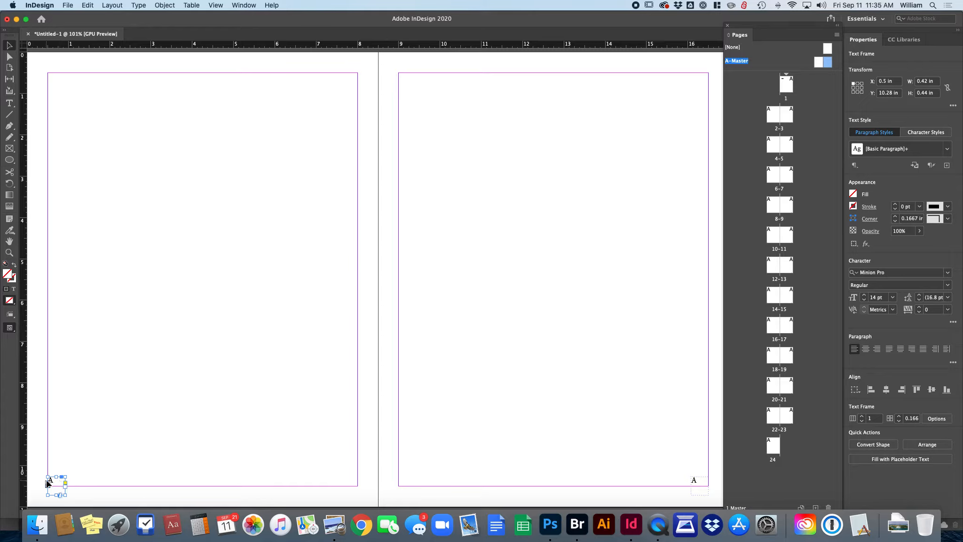
{"action": "left_click", "coordinate": [697, 482]}
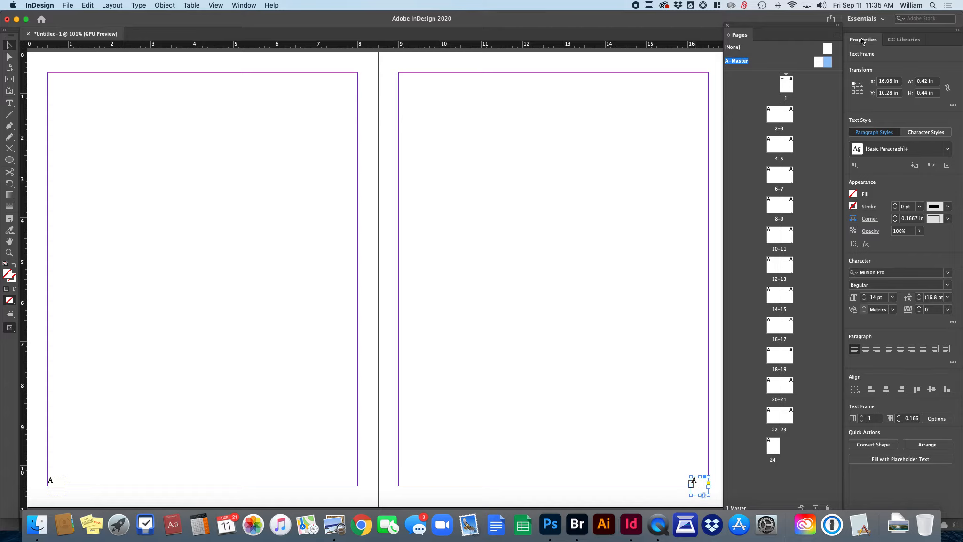
{"action": "left_click", "coordinate": [865, 349]}
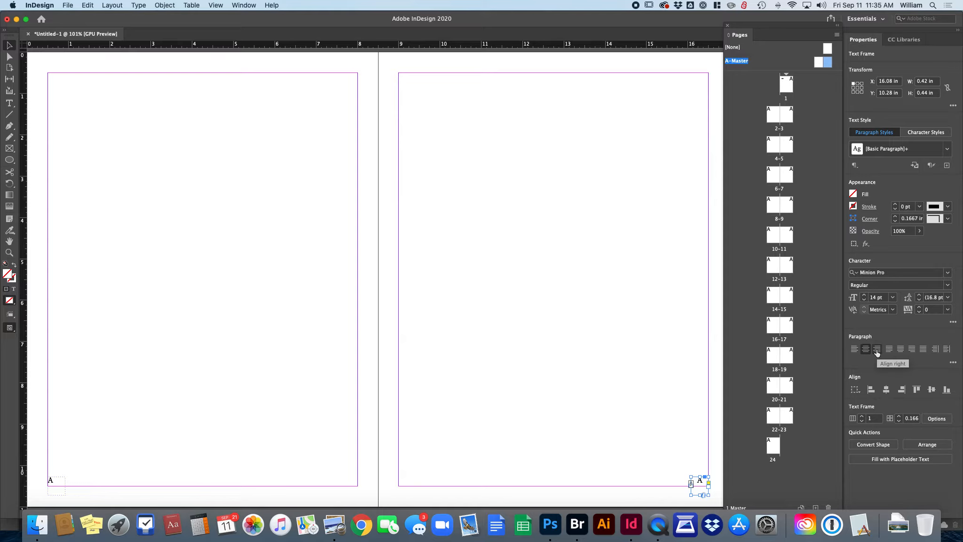
{"action": "left_click", "coordinate": [877, 350]}
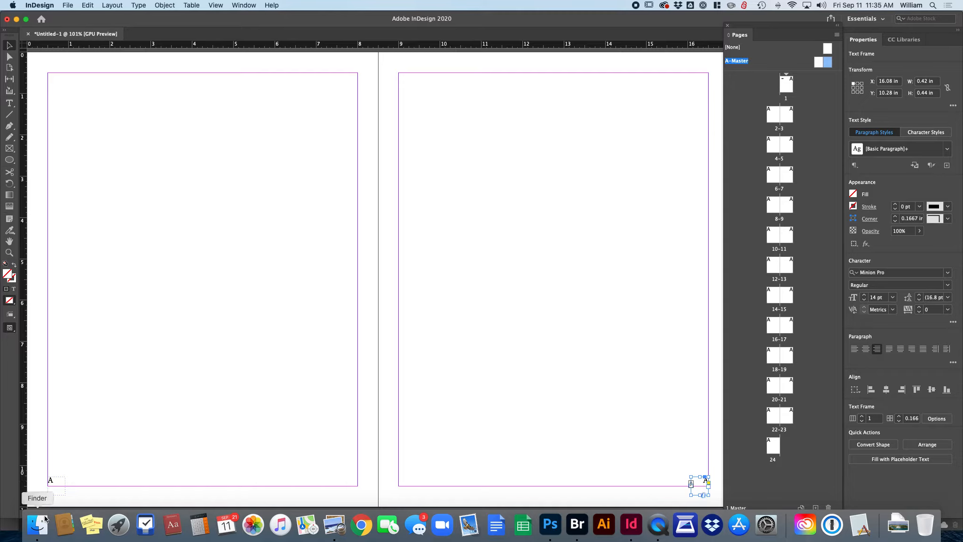
{"action": "left_click", "coordinate": [53, 483]}
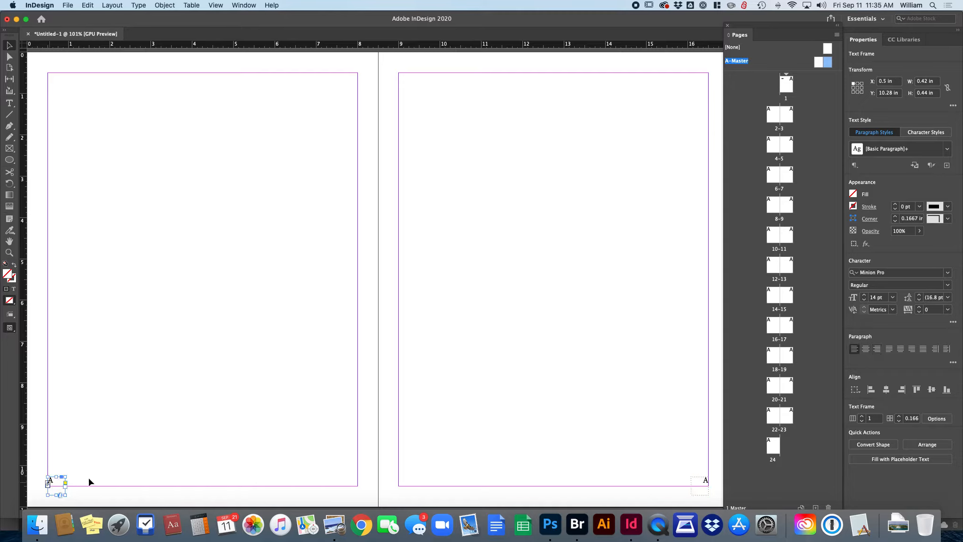
{"action": "left_click", "coordinate": [705, 482]}
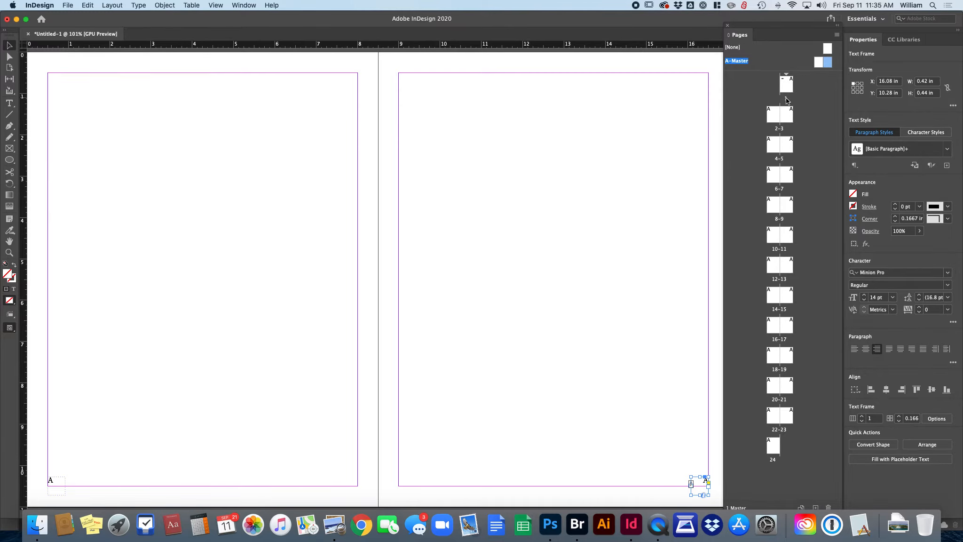
Step: Check page numbering on page 1 and spread 2-3, and dock the Pages panel below Properties
{"action": "double_click", "coordinate": [786, 98]}
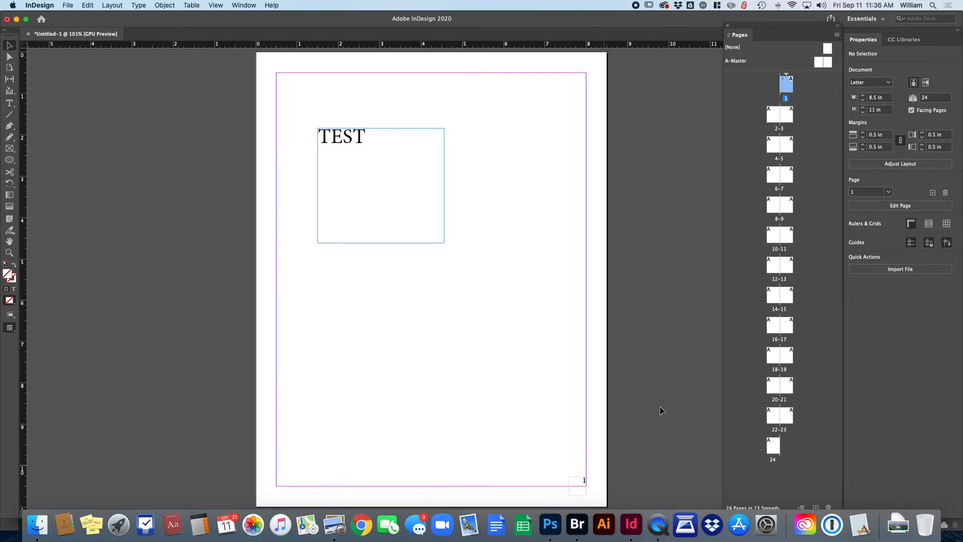
{"action": "double_click", "coordinate": [783, 134]}
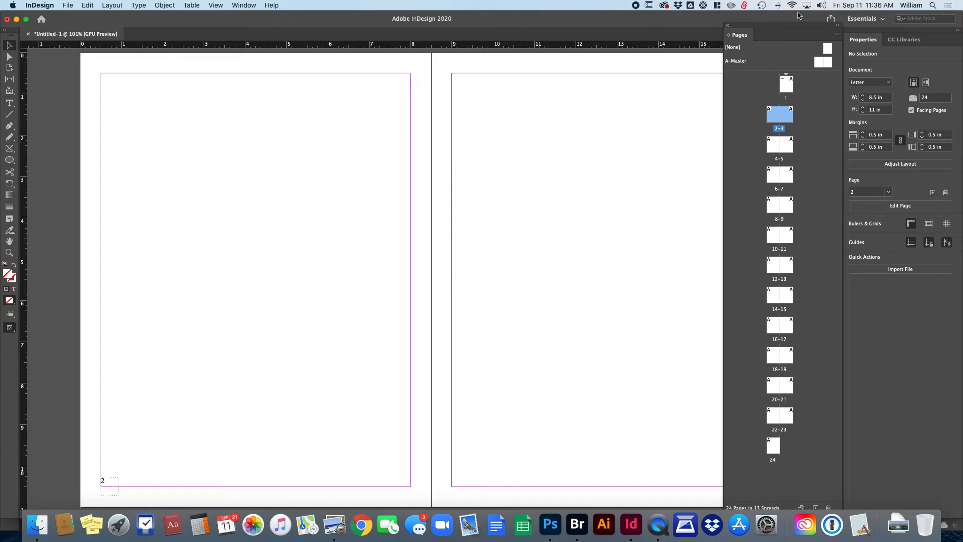
{"action": "left_click_drag", "start_coordinate": [785, 30], "coordinate": [905, 293]}
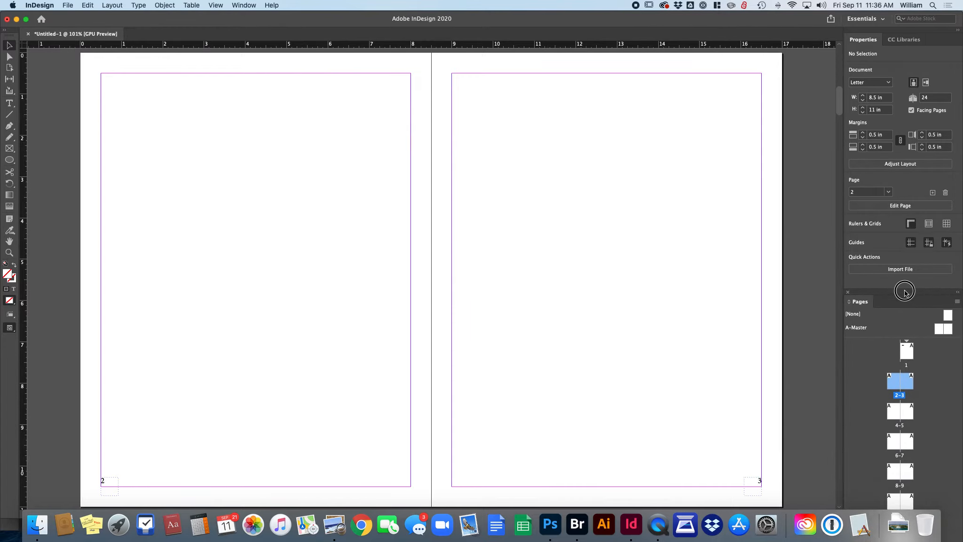
Step: Check numbering on spreads 8-9 and 2-3, then return to page 1
{"action": "double_click", "coordinate": [897, 485]}
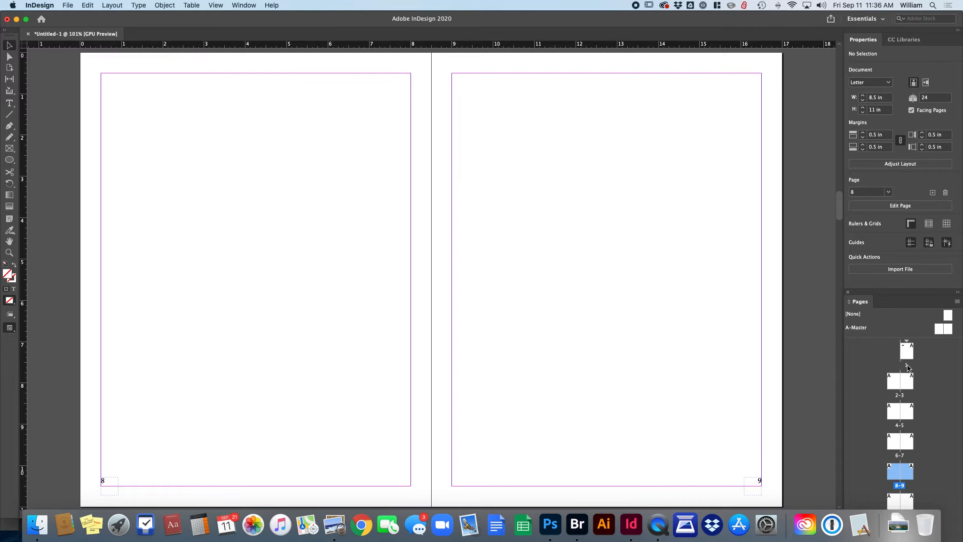
{"action": "left_click", "coordinate": [906, 363]}
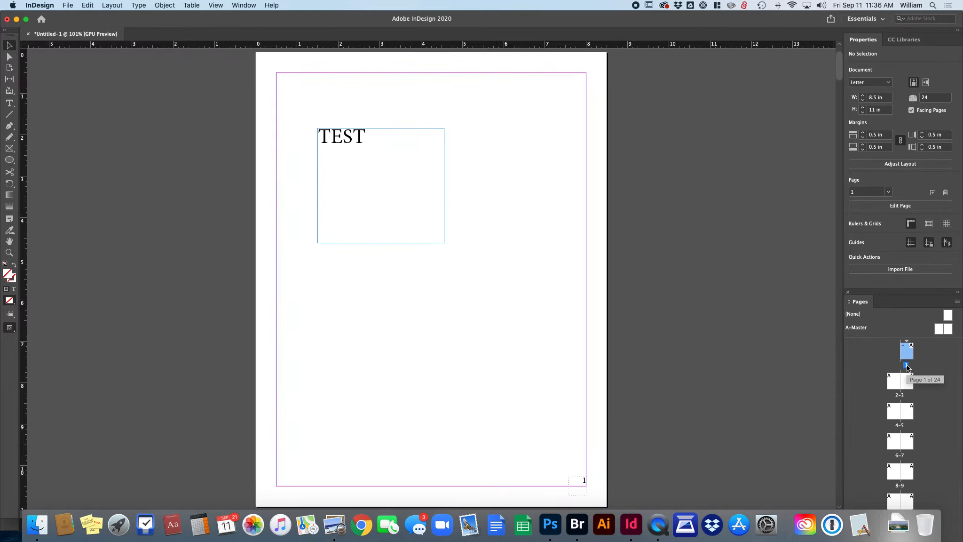
{"action": "double_click", "coordinate": [906, 360]}
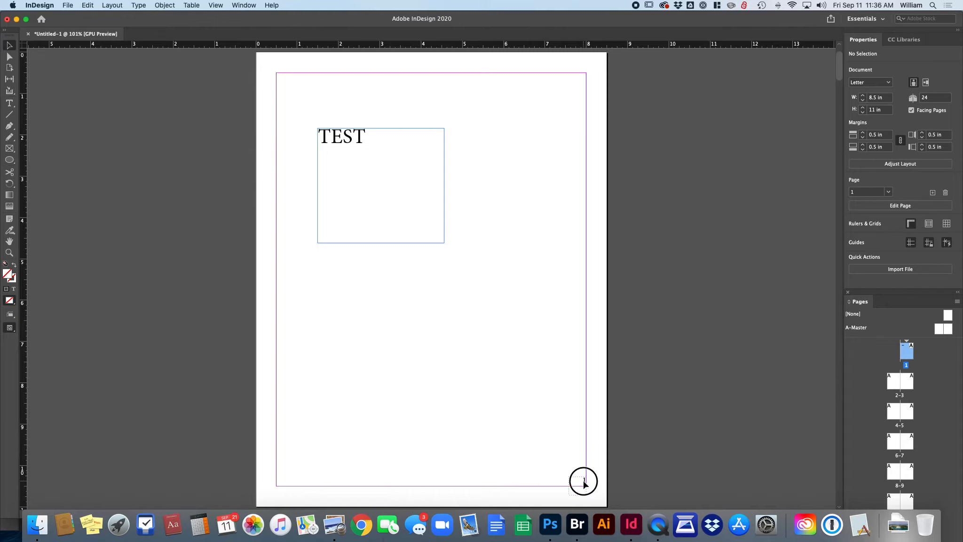
{"action": "double_click", "coordinate": [900, 396]}
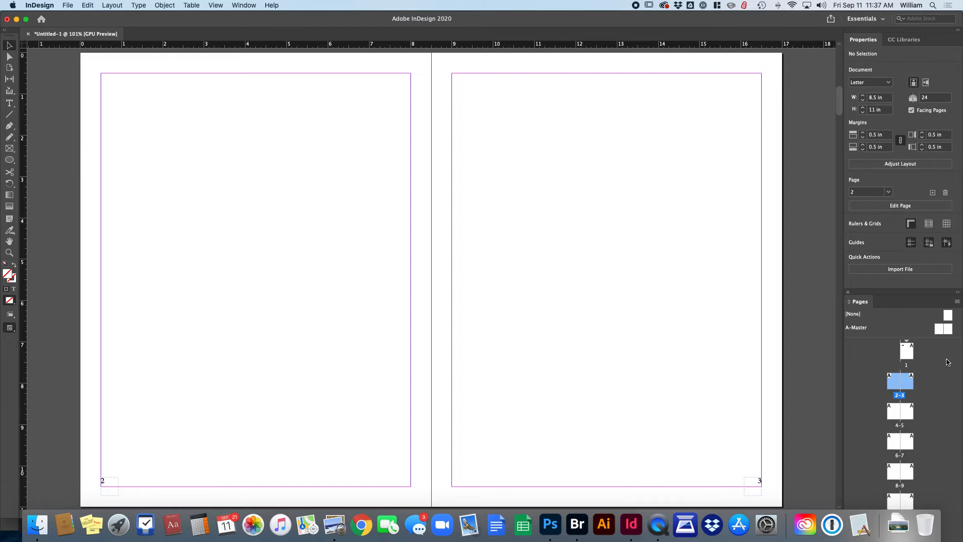
{"action": "double_click", "coordinate": [906, 366]}
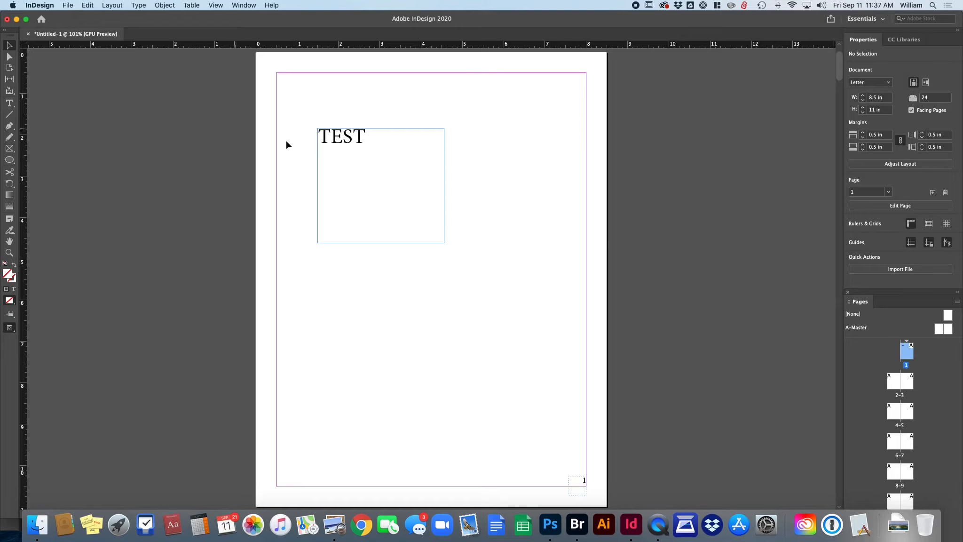
Step: Replace the TEST text on page 1 with COVER
{"action": "left_click", "coordinate": [338, 139]}
{"action": "key", "text": "shift+c"}
{"action": "key", "text": "r"}
{"action": "key", "text": "v"}
{"action": "key", "text": "r"}
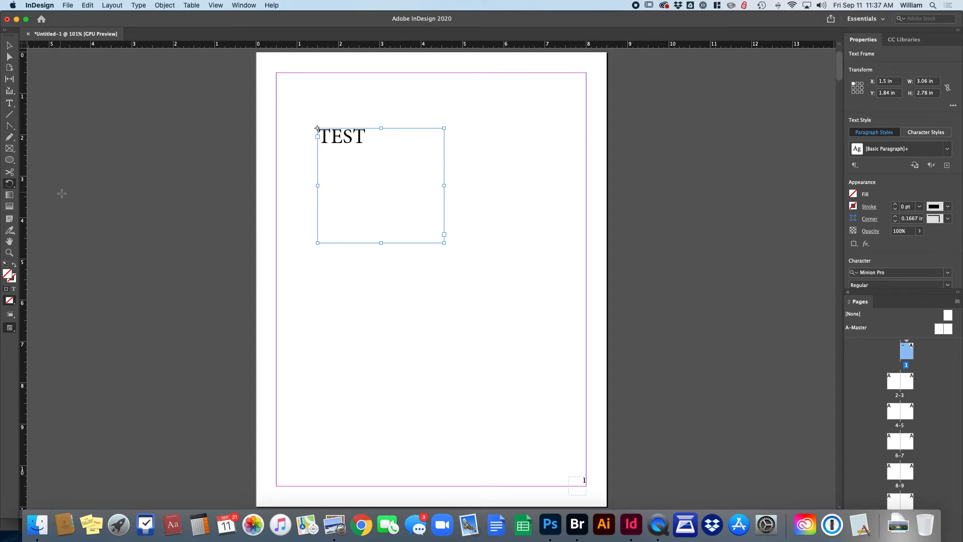
{"action": "key", "text": "t"}
{"action": "double_click", "coordinate": [333, 141]}
{"action": "type", "text": "CO"}
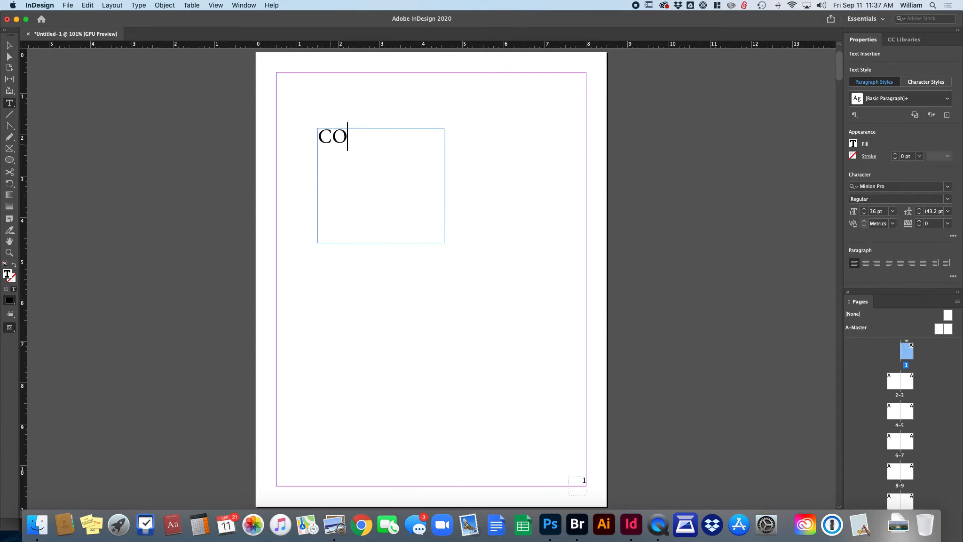
{"action": "type", "text": "VER"}
Step: Centre-align the COVER text and move its frame to the page centre
{"action": "left_click", "coordinate": [866, 263]}
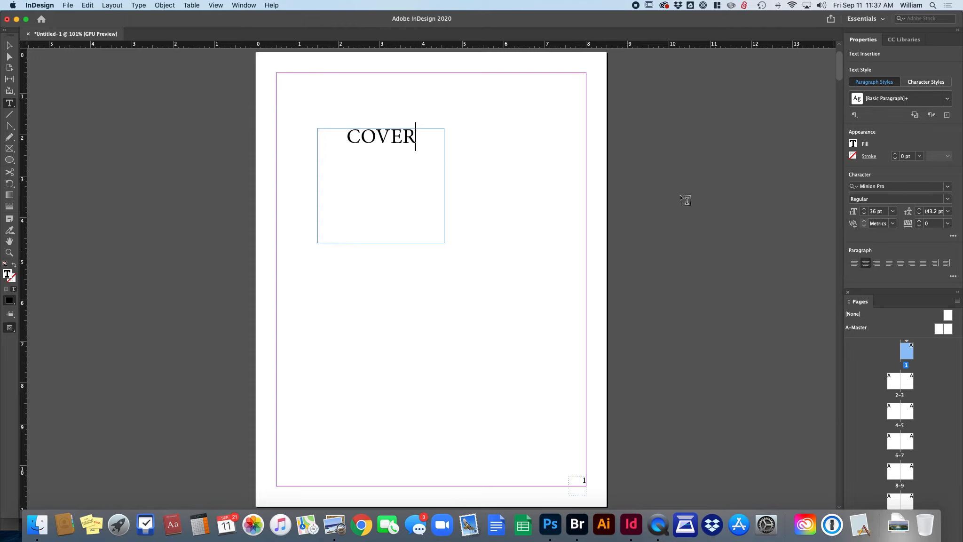
{"action": "left_click", "coordinate": [10, 45]}
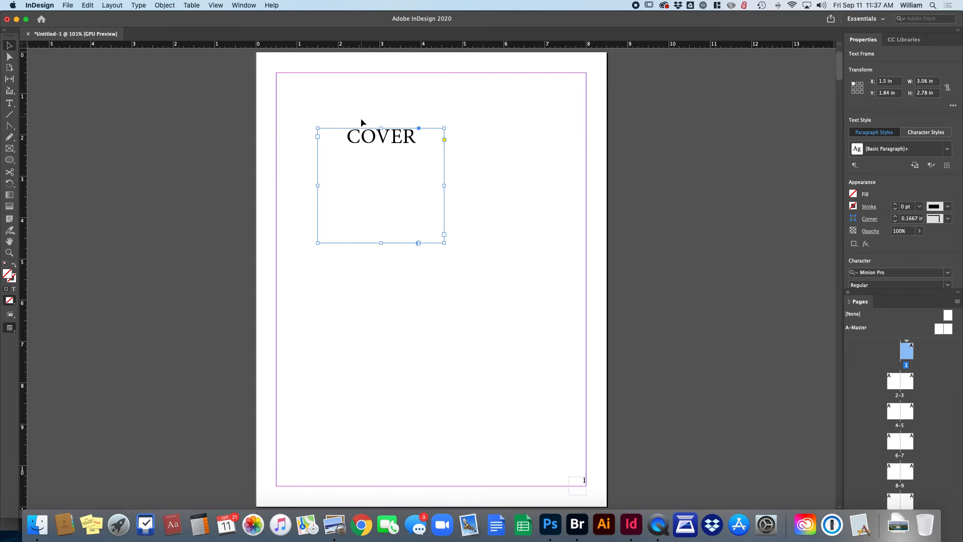
{"action": "left_click_drag", "start_coordinate": [385, 141], "coordinate": [434, 241]}
{"action": "left_click", "coordinate": [565, 432]}
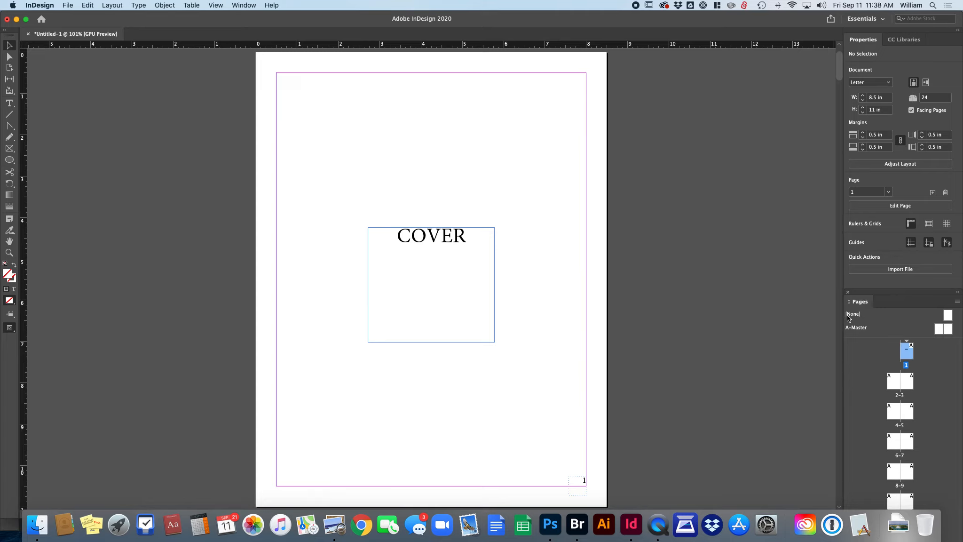
Step: Apply the [None] master to page 1 so the cover shows no page number
{"action": "left_click", "coordinate": [947, 316]}
{"action": "left_click_drag", "start_coordinate": [944, 329], "coordinate": [908, 352]}
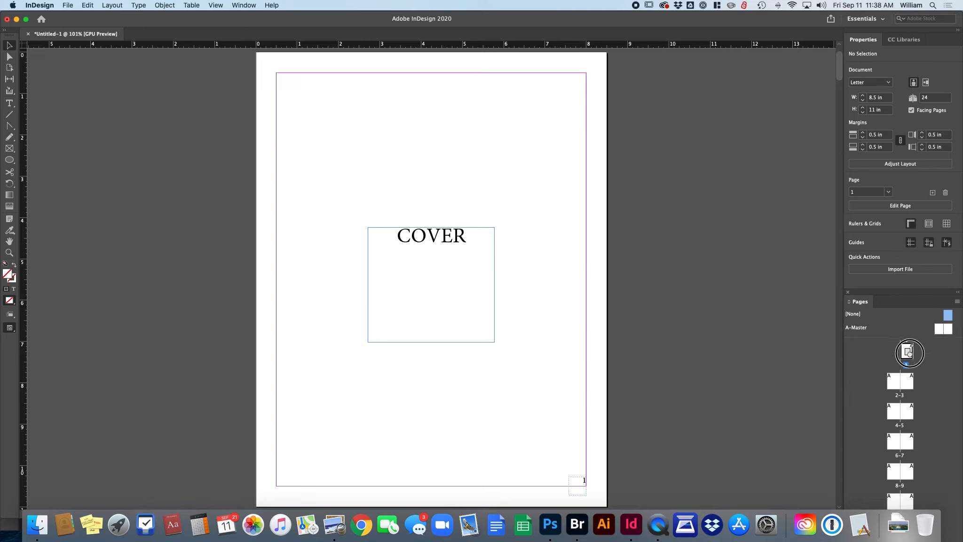
{"action": "left_click_drag", "start_coordinate": [909, 352], "coordinate": [907, 354]}
{"action": "double_click", "coordinate": [900, 455]}
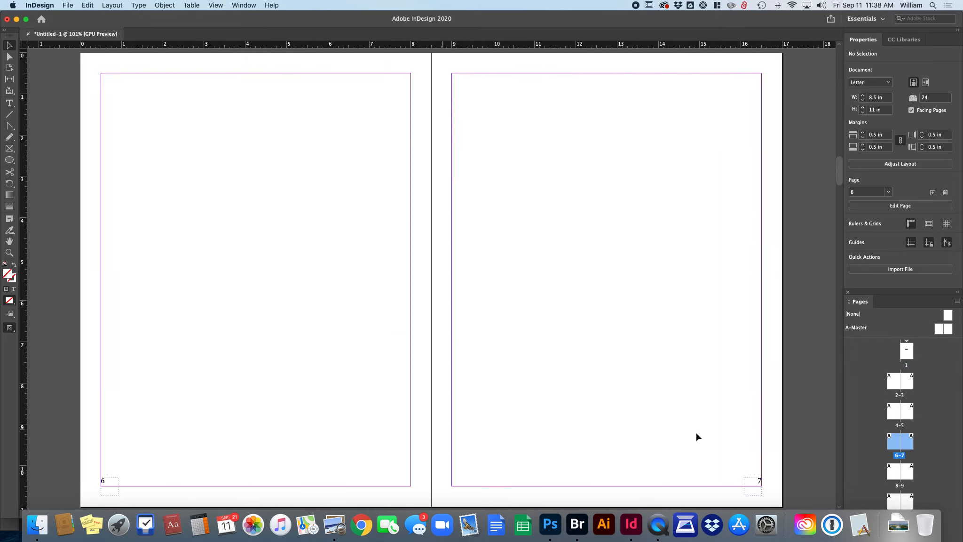
Step: Add a CHAPTER 2 text frame near the top of page 7 and apply the [None] master to it
{"action": "left_click", "coordinate": [10, 103]}
{"action": "left_click_drag", "start_coordinate": [495, 135], "coordinate": [705, 233]}
{"action": "type", "text": "CH"}
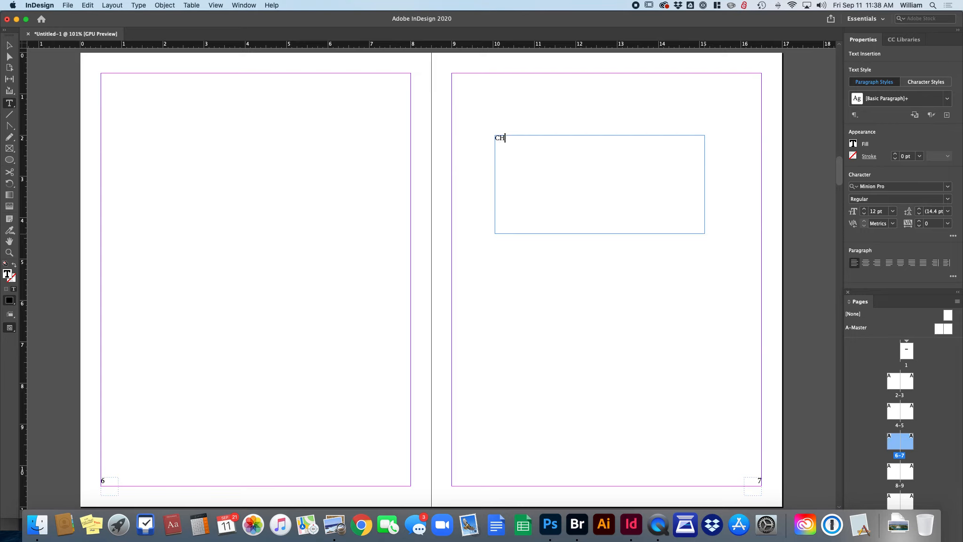
{"action": "type", "text": "APTER 2"}
{"action": "left_click", "coordinate": [581, 294]}
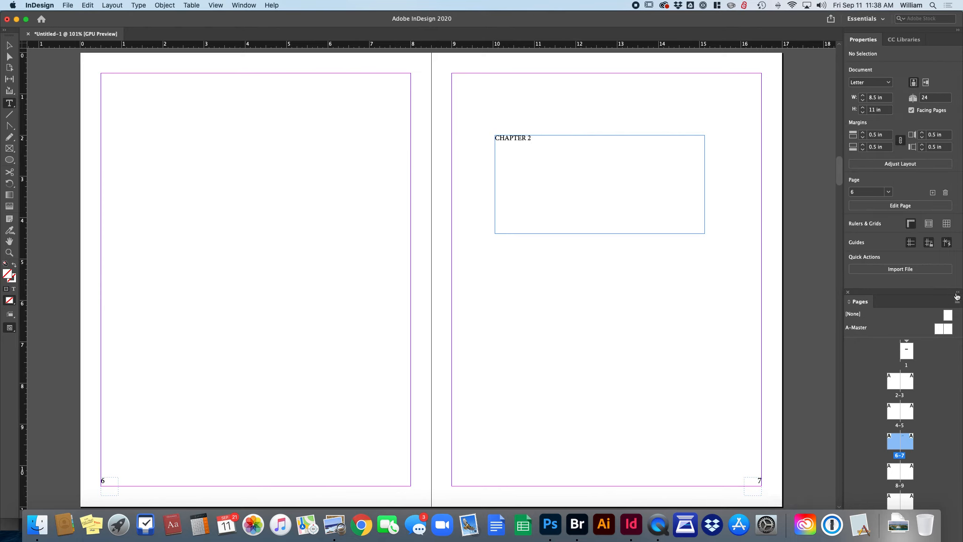
{"action": "left_click_drag", "start_coordinate": [950, 320], "coordinate": [906, 442]}
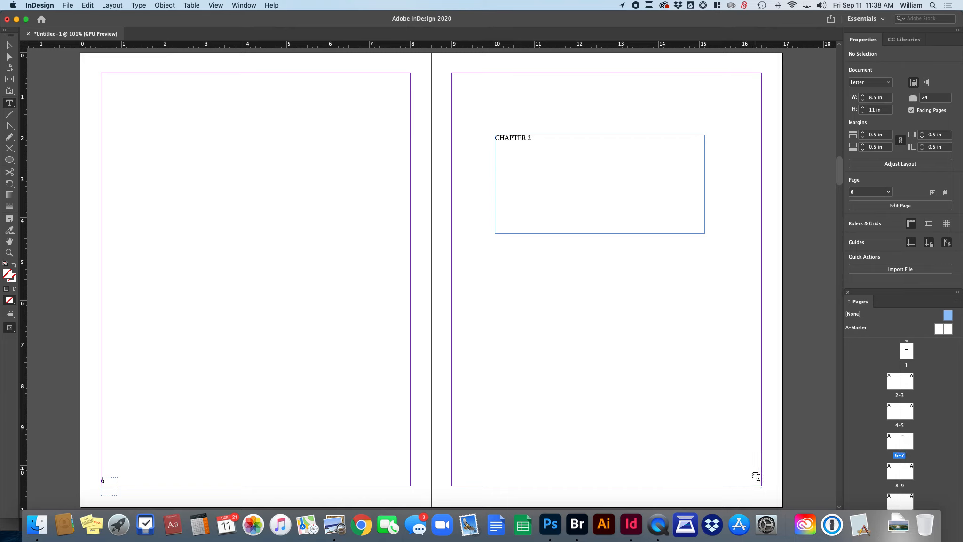